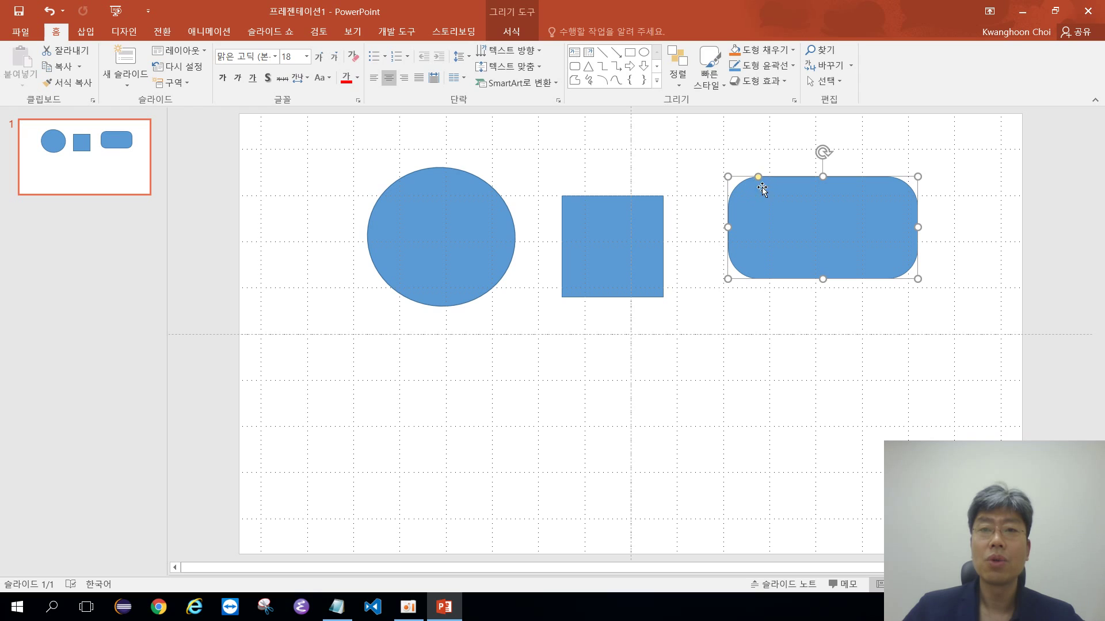
Step: Switch to the Notepad notes and enter "흰색 원," after the dash under the shape size, form and rotation heading
key(alt+Tab)
drag(592, 383, 636, 378)
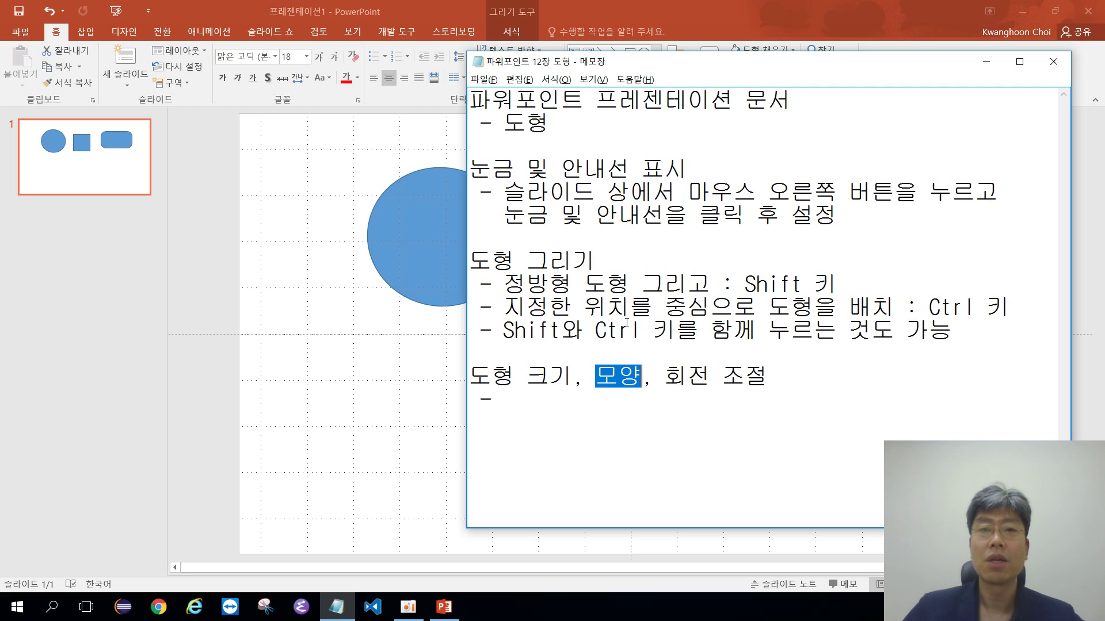
click(570, 400)
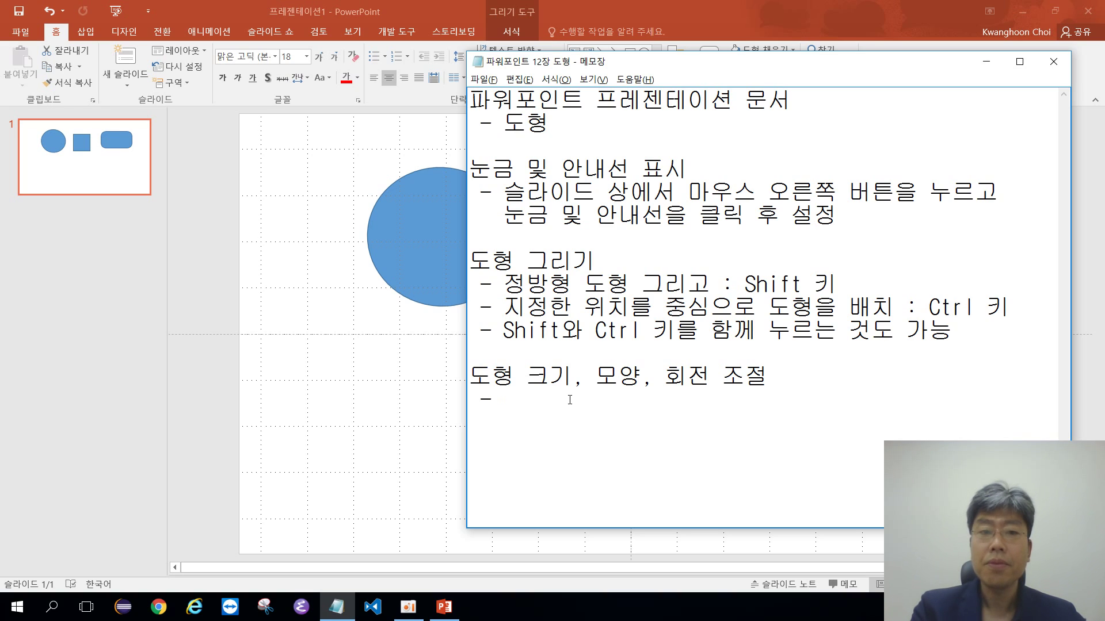
text(회)
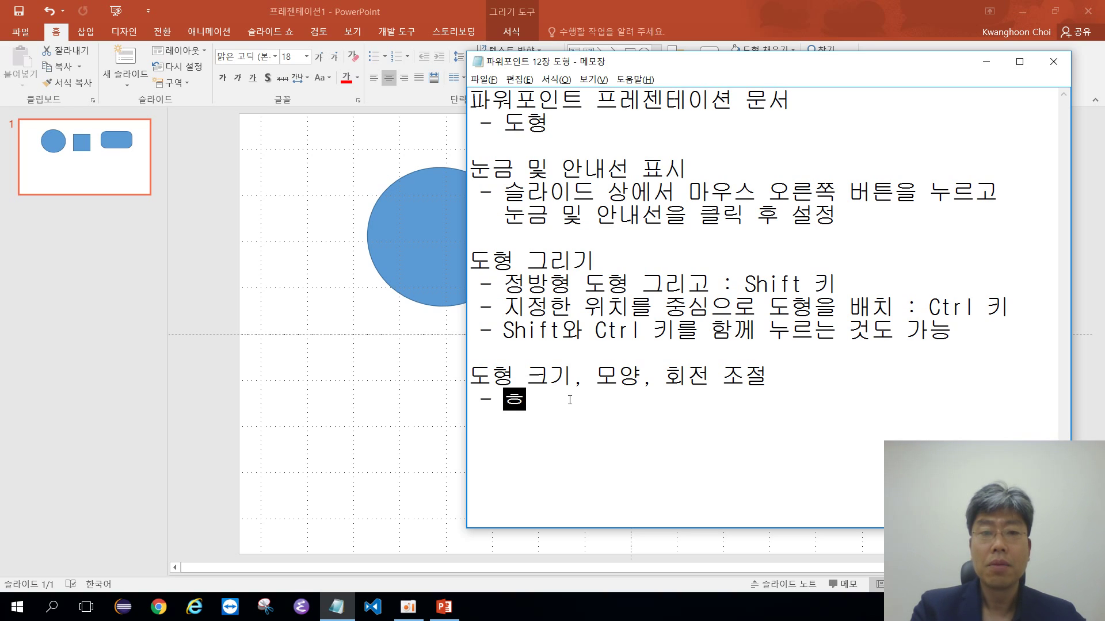
text(색 )
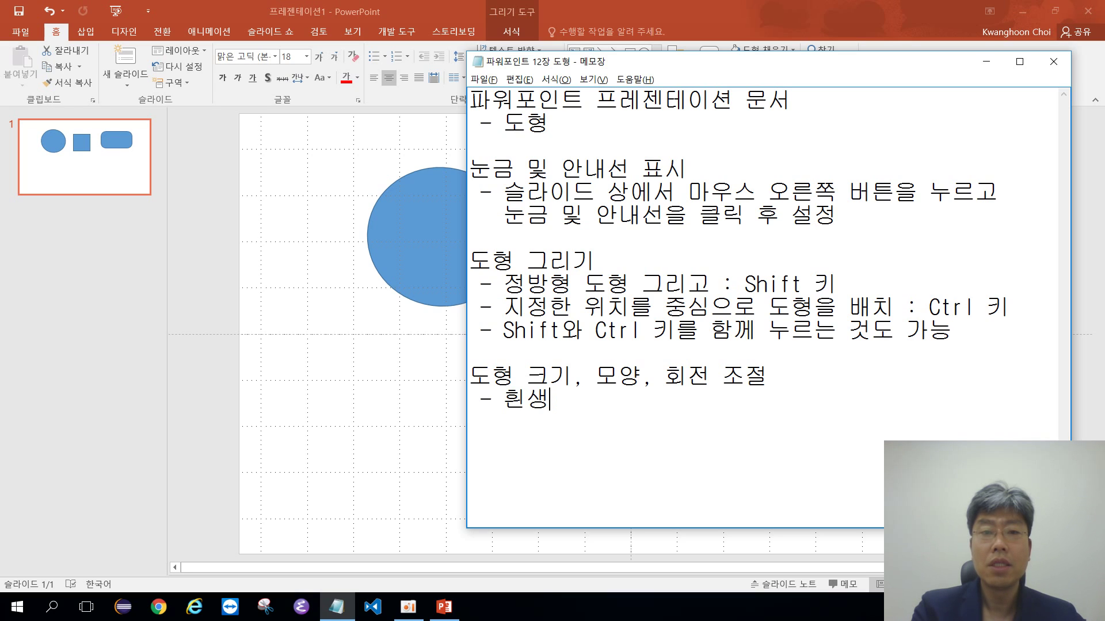
text(원,)
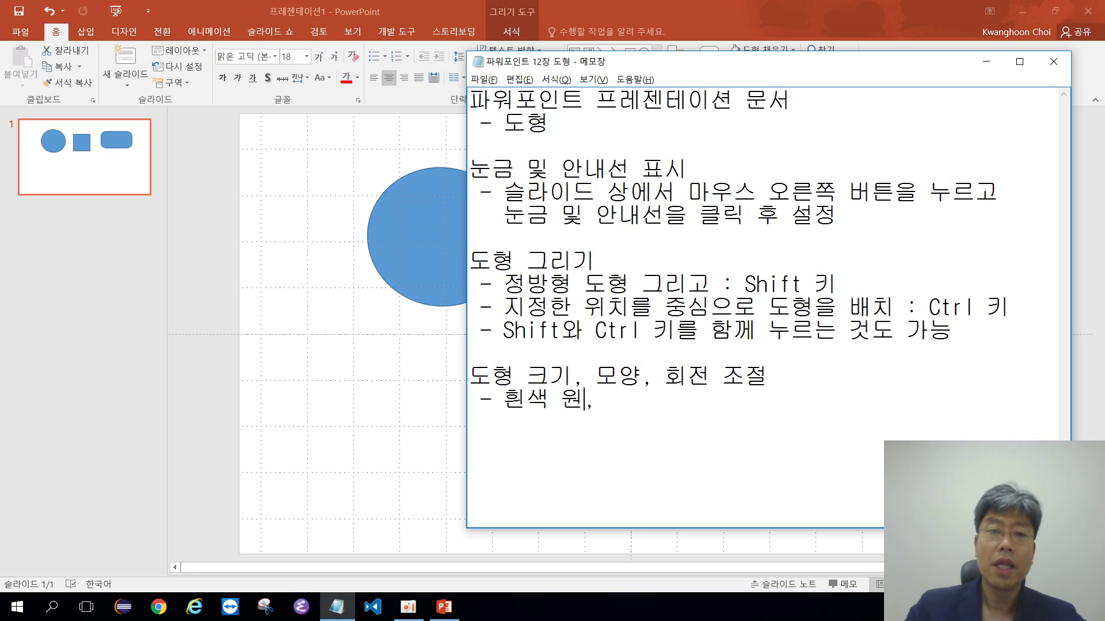
Step: Put "크기 조정 핸들 :" in front of "흰색 원" and remove the trailing comma
text(해)
key(BackSpace)
key(BackSpace)
key(BackSpace)
text(크기 )
text(핸들)
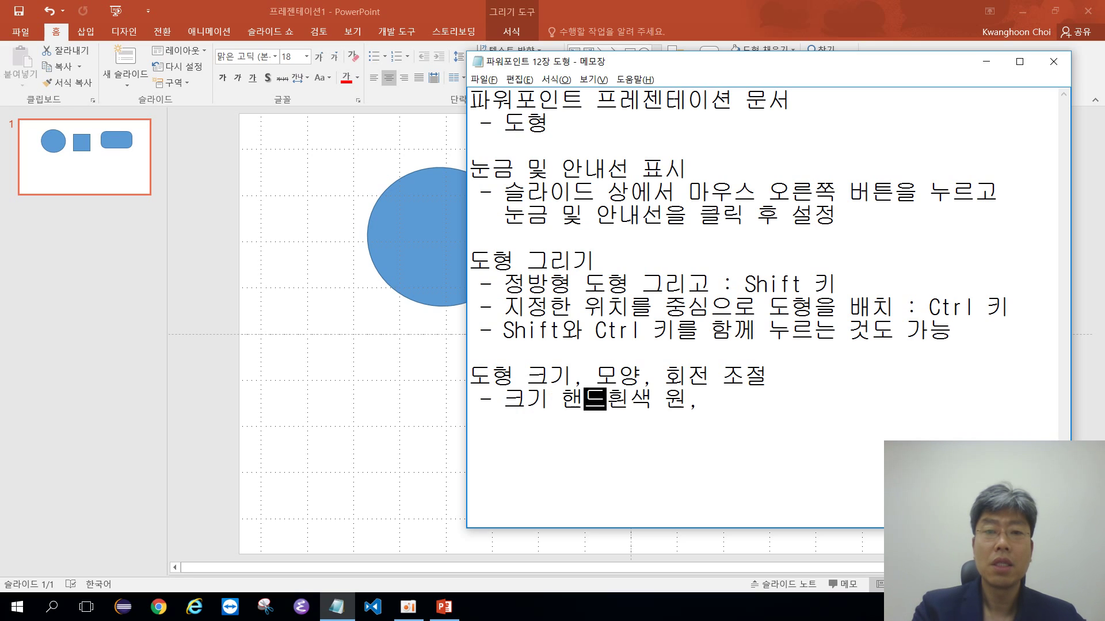
key(BackSpace)
key(BackSpace)
key(BackSpace)
text(조정 핸들 :)
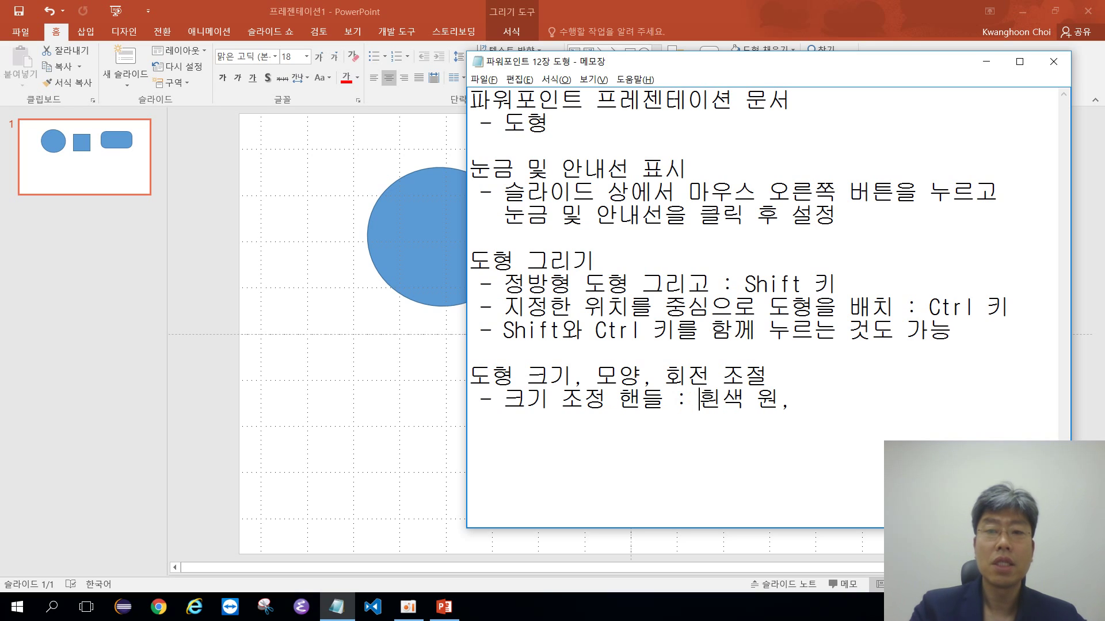
key(Right)
key(Right)
key(BackSpace)
Step: Add a second bullet line reading "- 모양 조정 핸들 : 노란색 원"
key(Return)
text(- 모)
text(양 조정 핸들 )
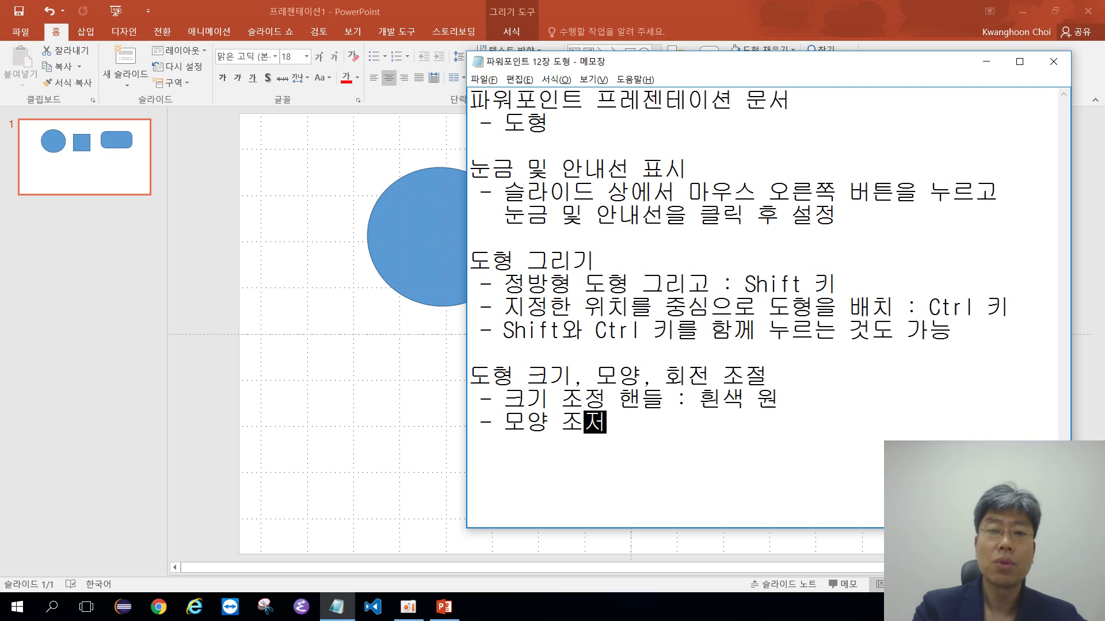
text(: 노란색 원)
key(Return)
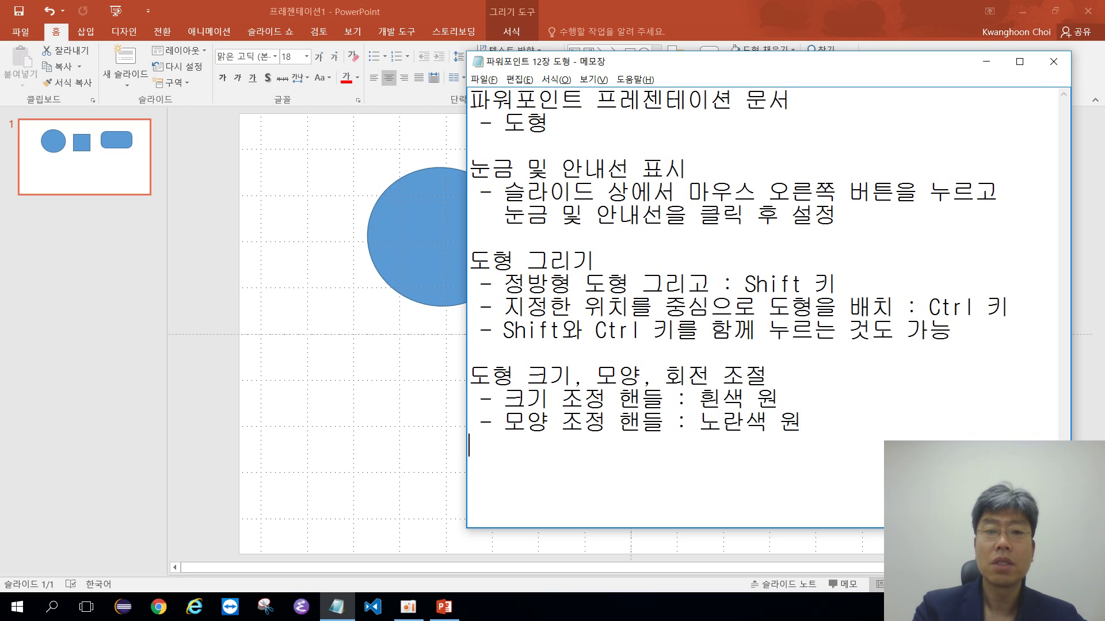
Step: Start a third bullet line with "- 회전 조정 핸들 :"
text(- 회전 조저)
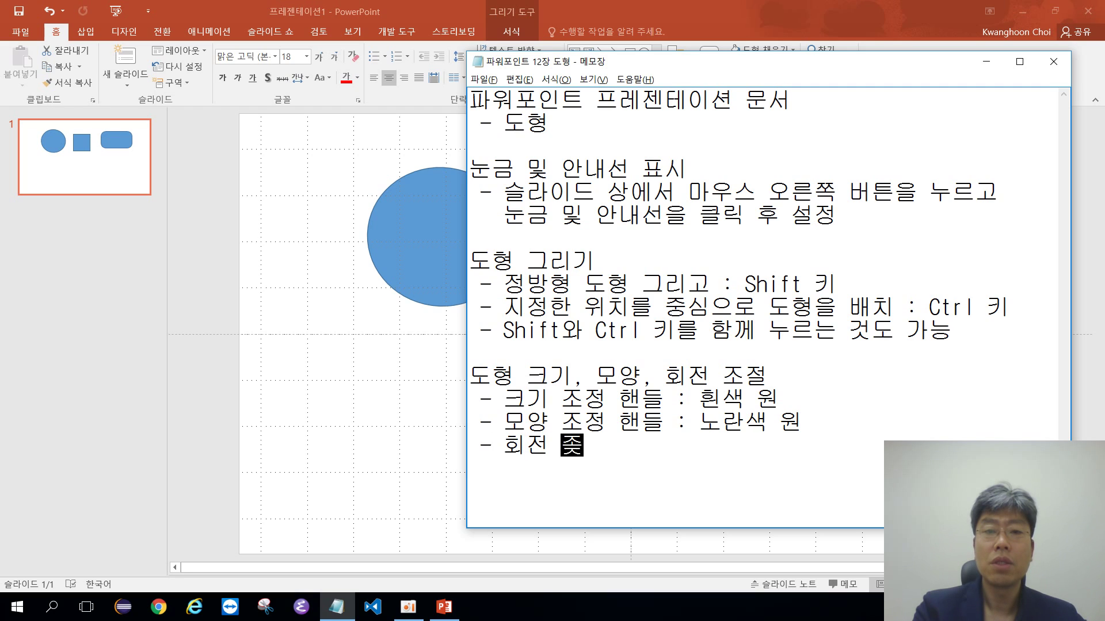
text(ㄹ 핸)
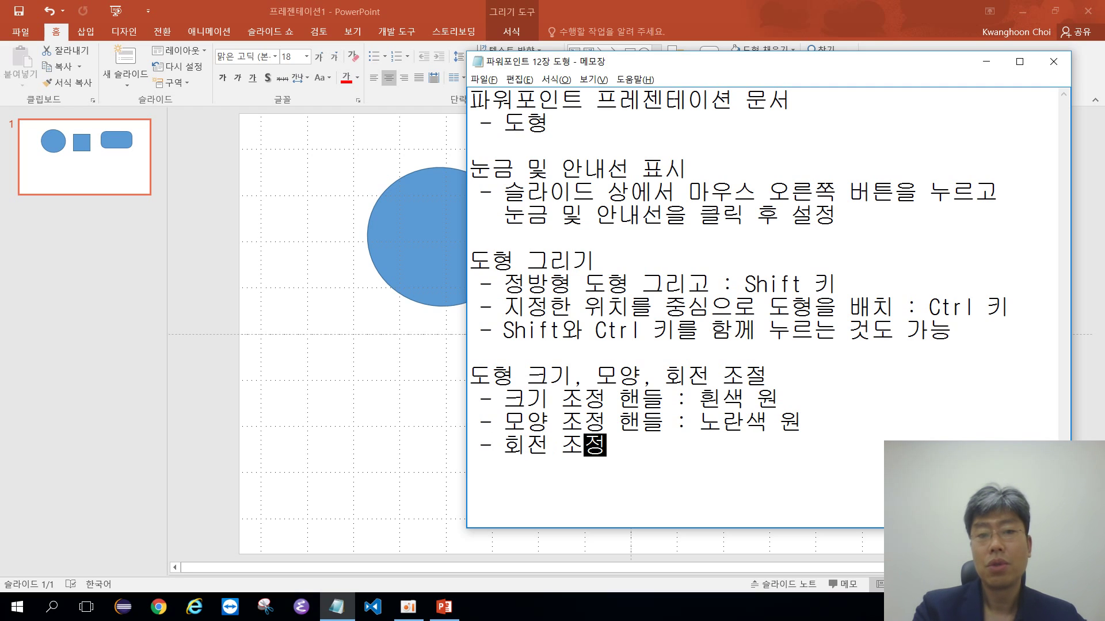
text(들 :)
Step: Change "조정" to "조절" in the three handle lines of the notes
click(665, 445)
drag(607, 444, 585, 399)
key(ctrl+c)
key(ctrl+v)
key(ctrl+v)
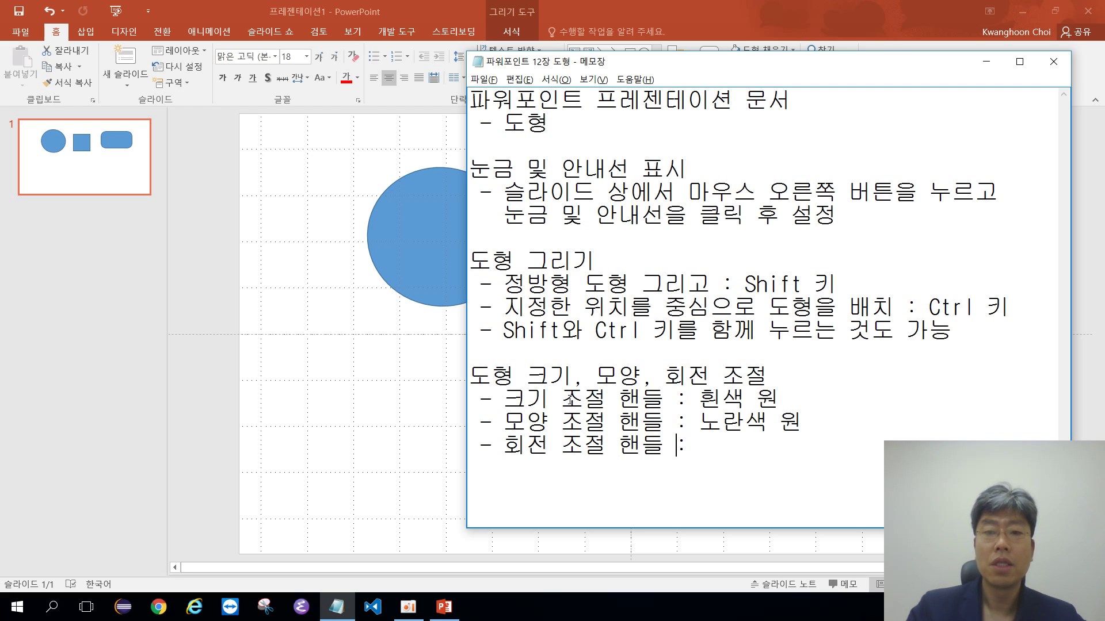
Step: Describe the rotation handle as "(상단의) 화살표" after the colon in its line
key(BackSpace)
text(ㅇ)
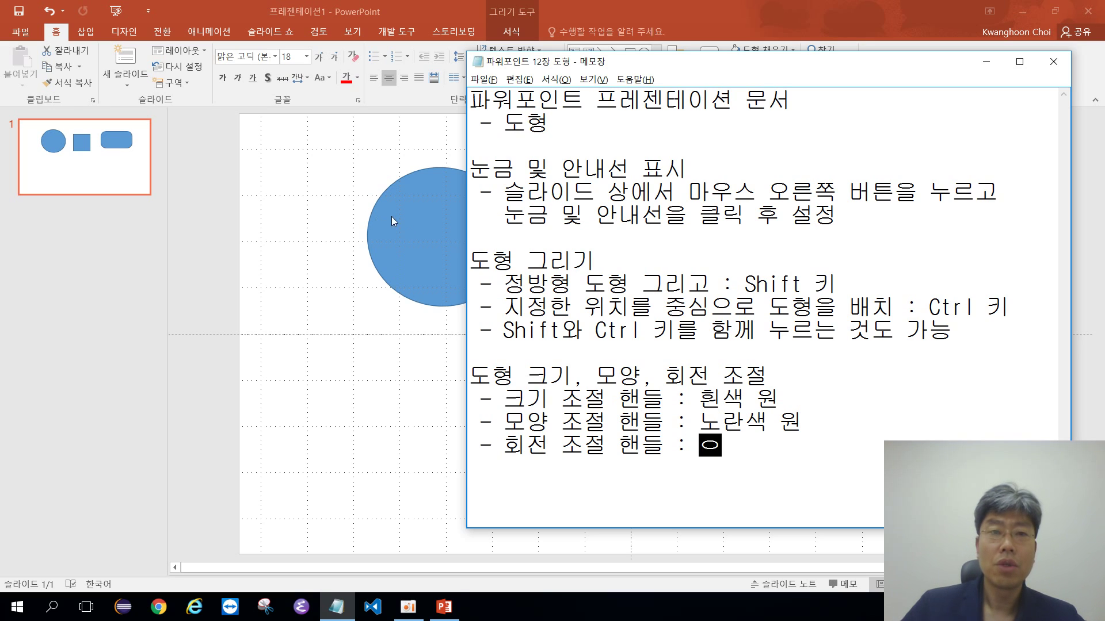
key(alt+Tab)
key(alt+Tab)
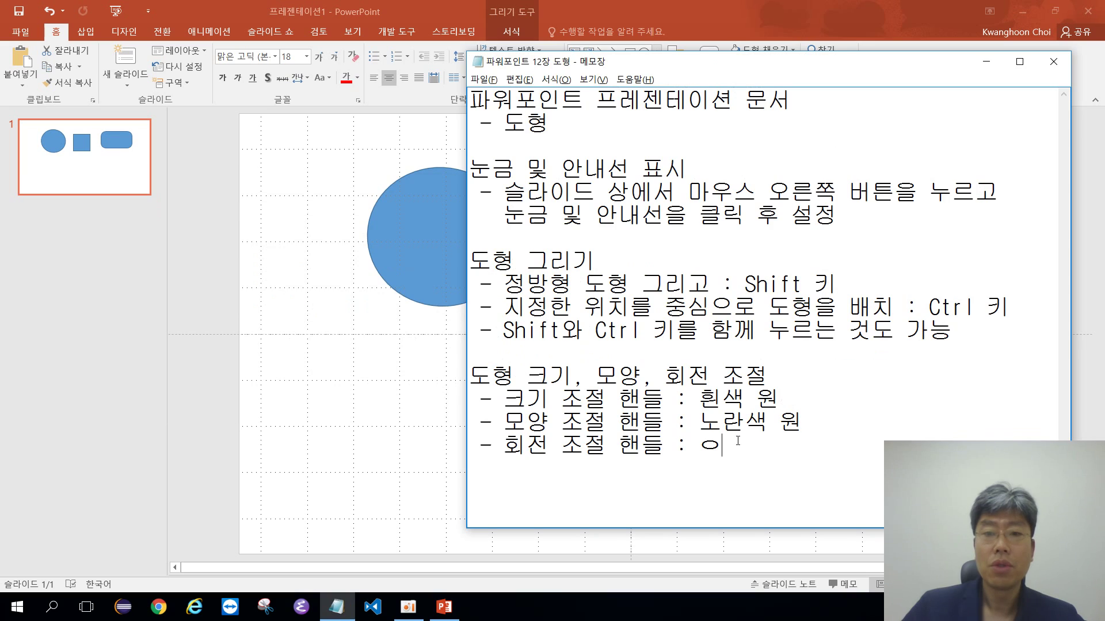
key(BackSpace)
text(회)
key(BackSpace)
key(BackSpace)
key(BackSpace)
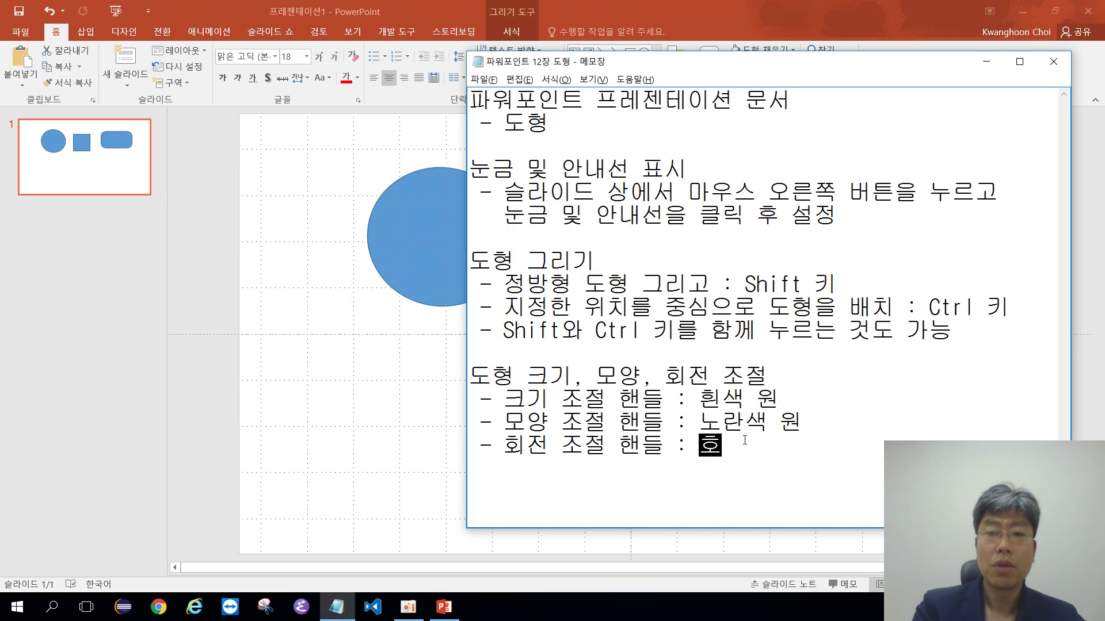
text(상다)
text(의))
click(746, 445)
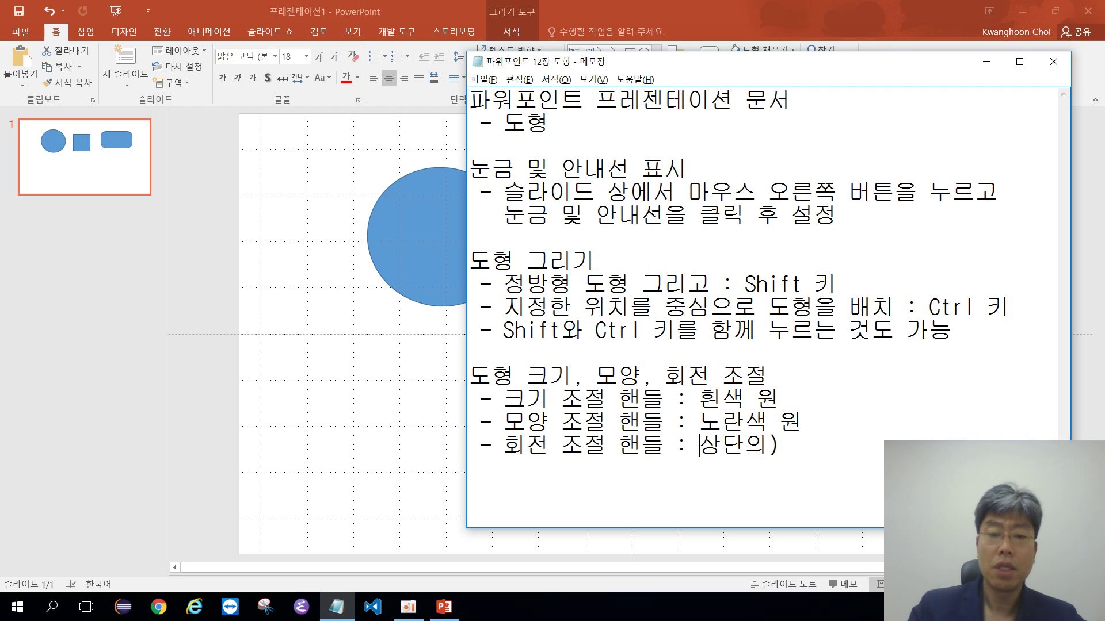
text((상단의) 화살표)
Step: Insert "회전" before "화살표" in the rotation handle line and append "(Shift, Ctrl 키)" to the size handle line
click(802, 445)
text(ㅎ)
text(회전 화)
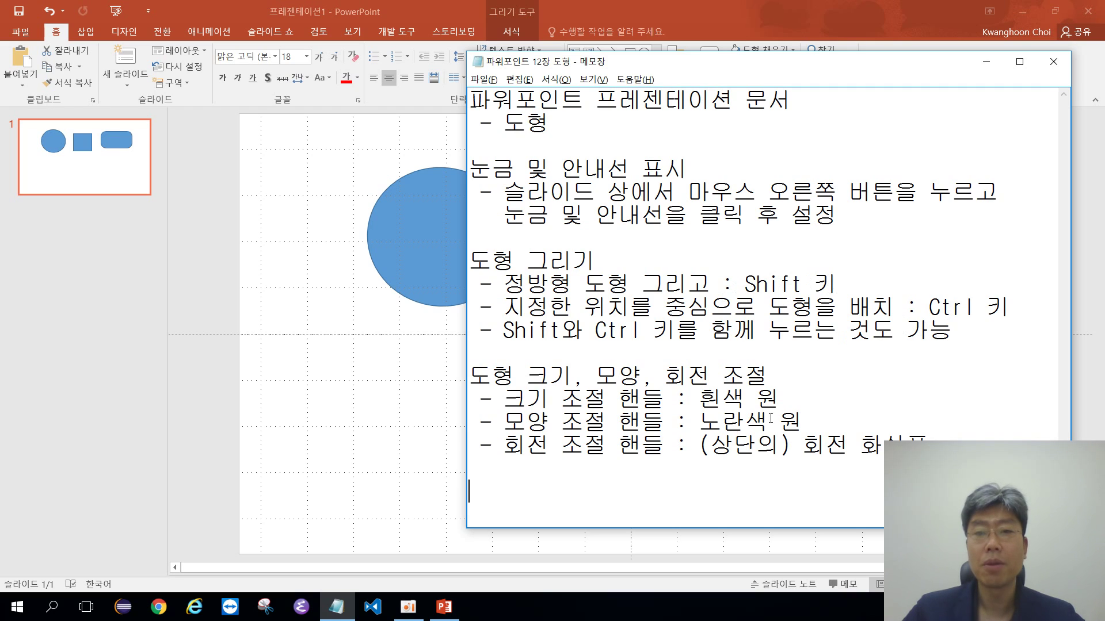
text((S)
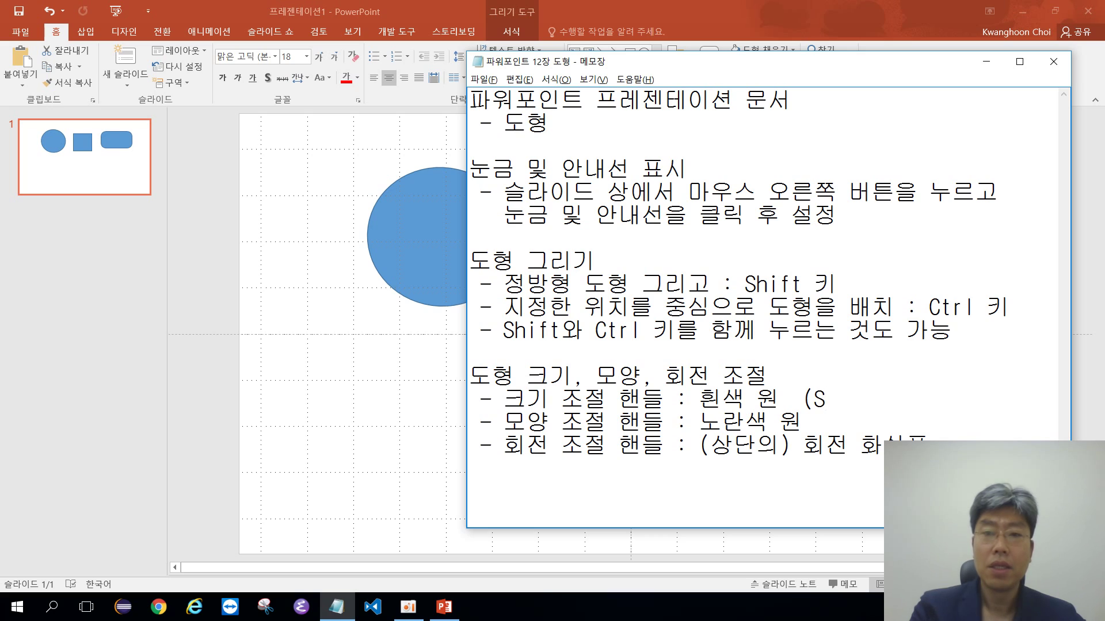
text(ihift, Ctrl 키))
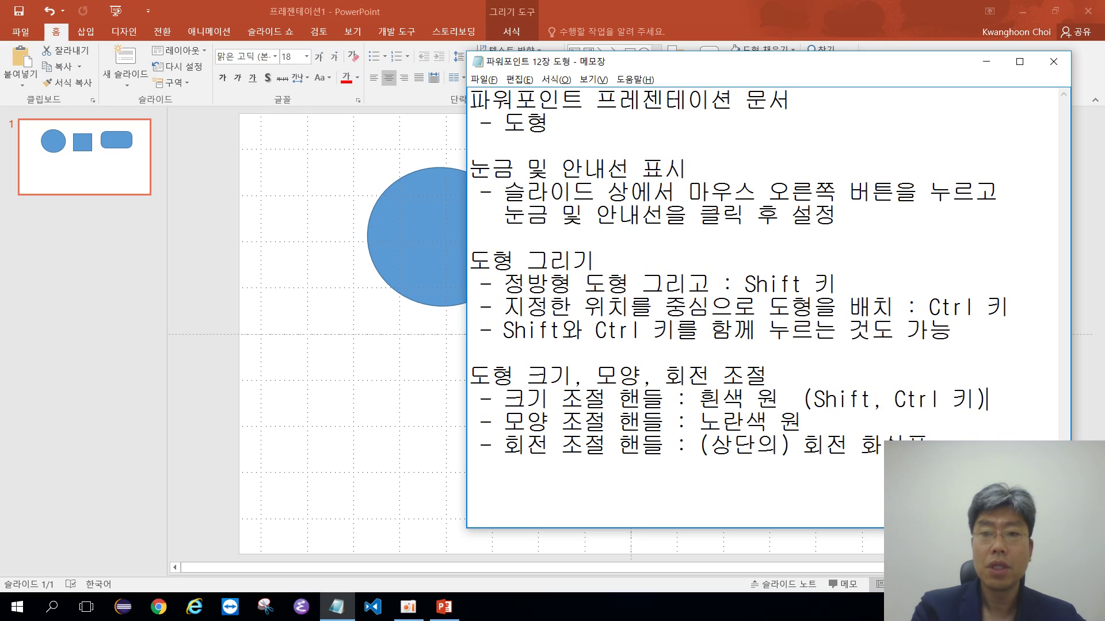
Step: Switch to PowerPoint, move the rounded rectangle below the circle and enlarge it, extending both sides about its centre
key(alt+Tab)
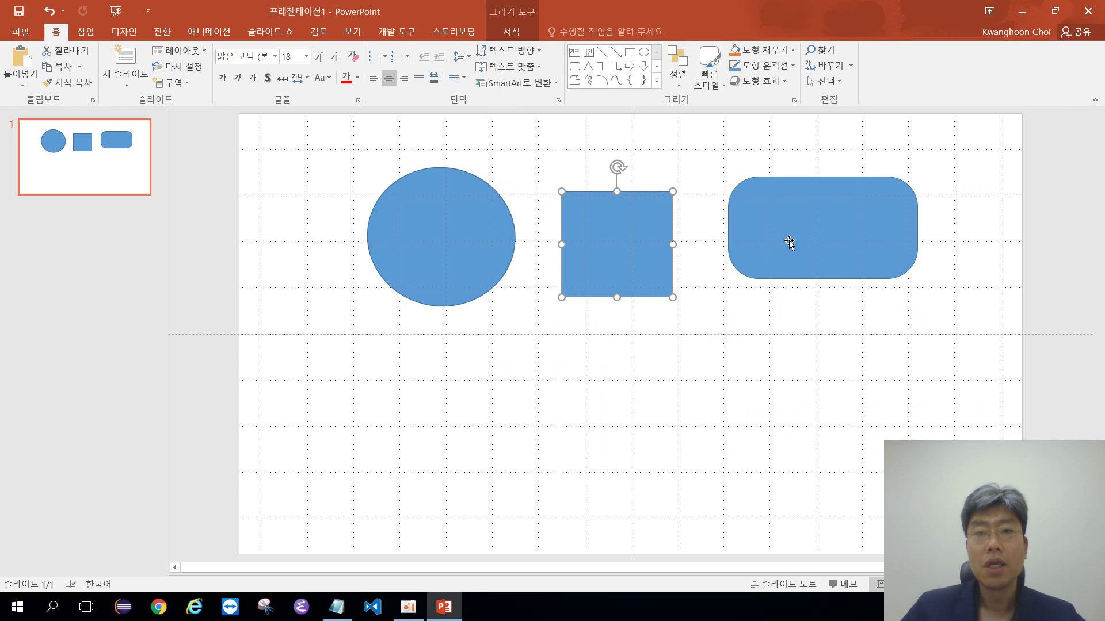
drag(817, 242, 489, 454)
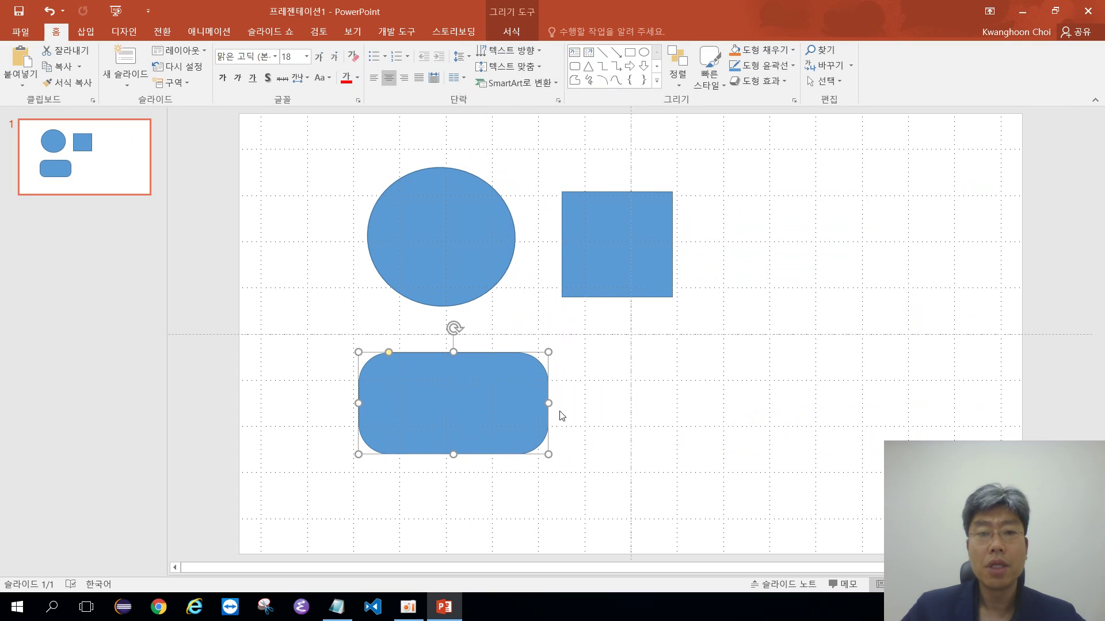
drag(552, 403, 574, 409)
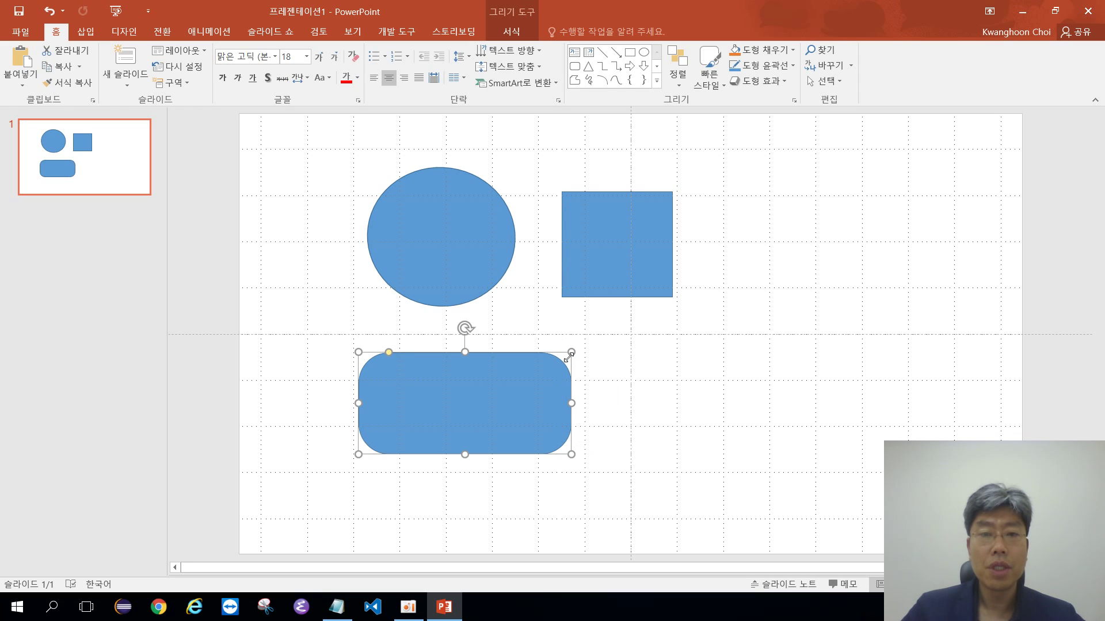
drag(569, 351, 613, 319)
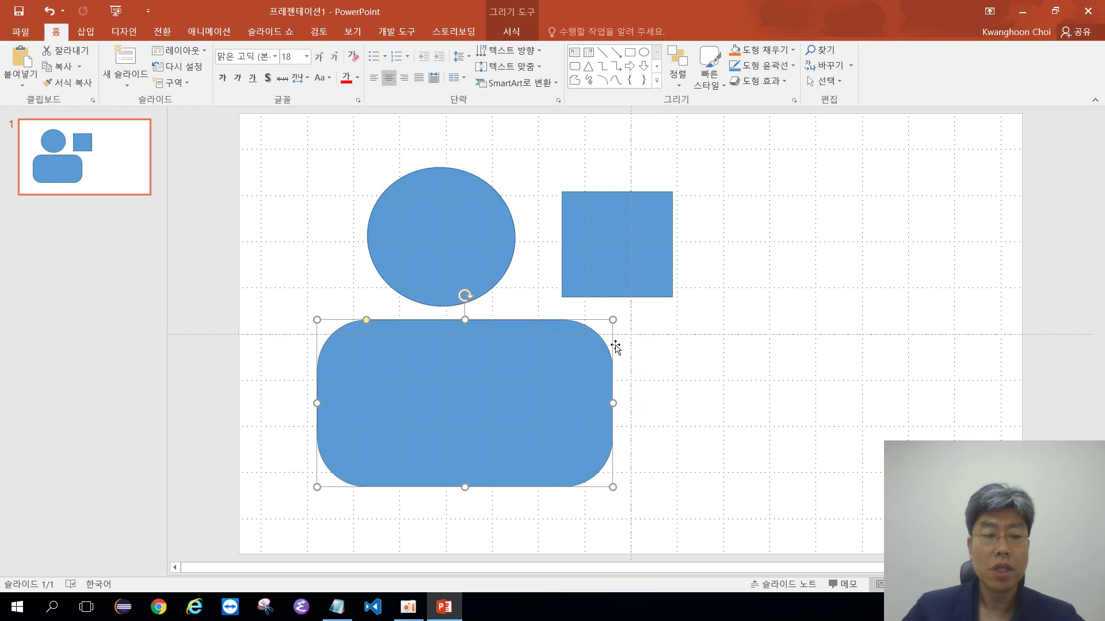
Step: Shrink the rounded rectangle from its upper corner and adjust its width and height symmetrically about its centre
drag(612, 319, 576, 382)
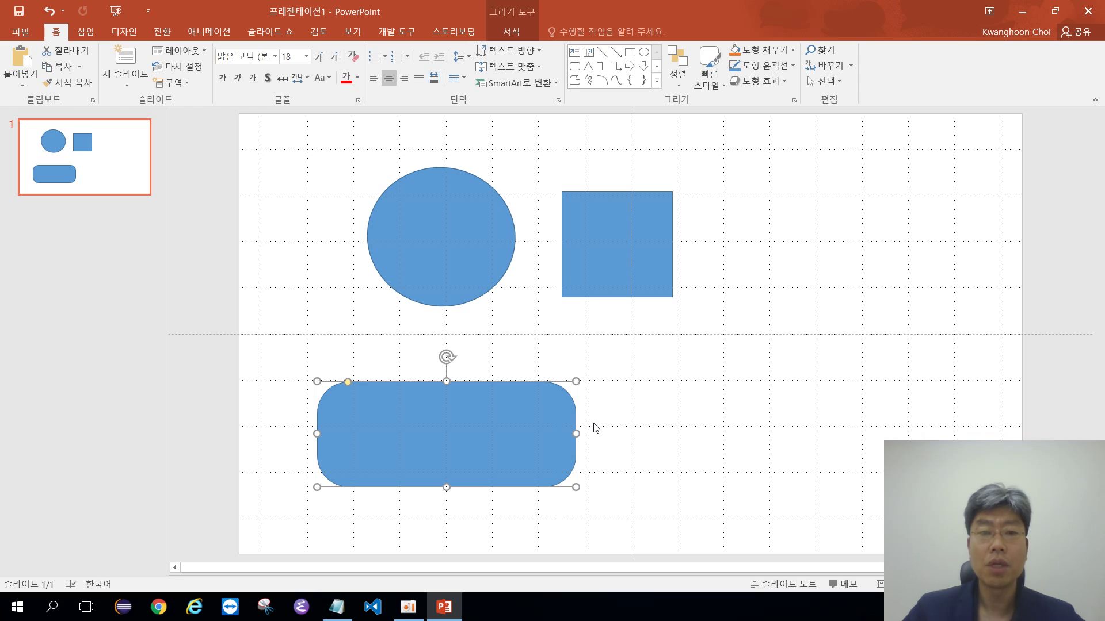
drag(576, 382, 672, 374)
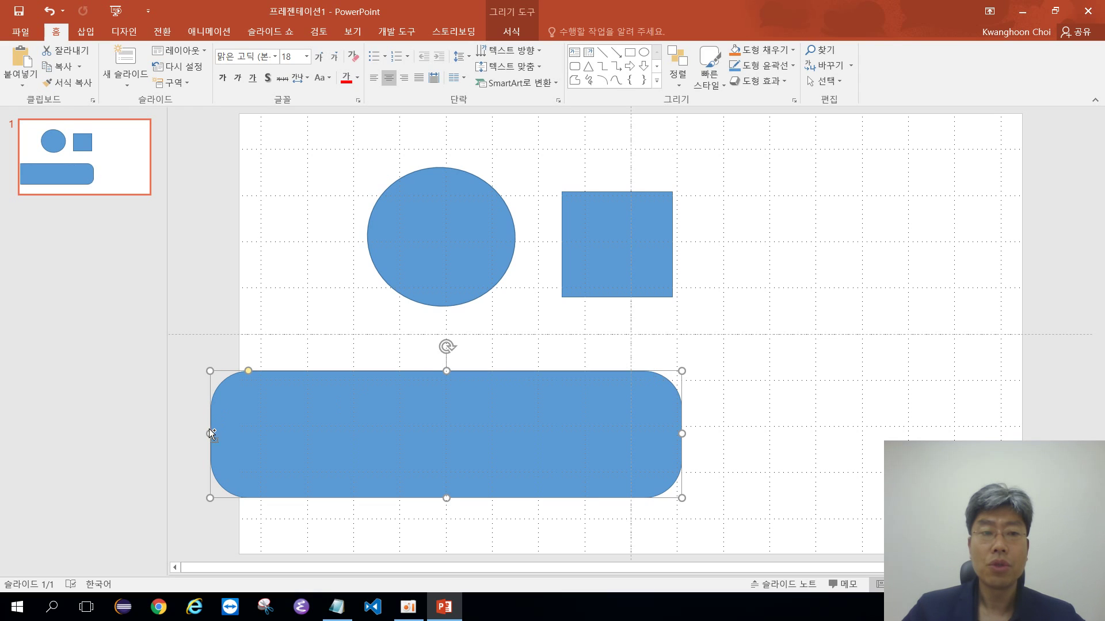
drag(209, 433, 326, 439)
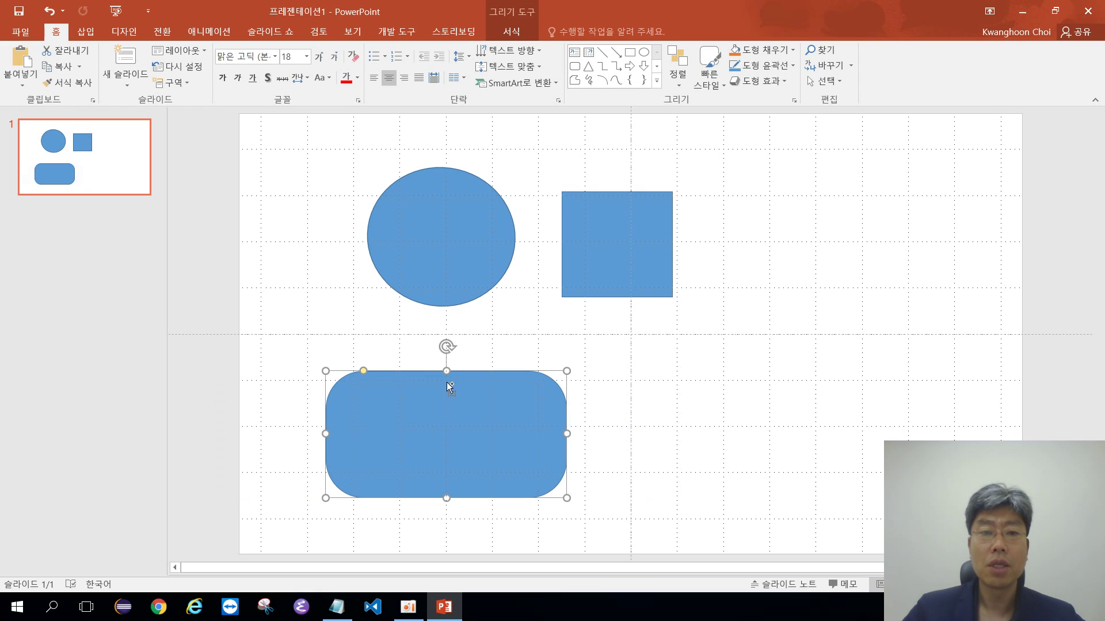
mouse_move(446, 370)
mouse_down()
mouse_move(456, 283)
mouse_move(450, 356)
mouse_up()
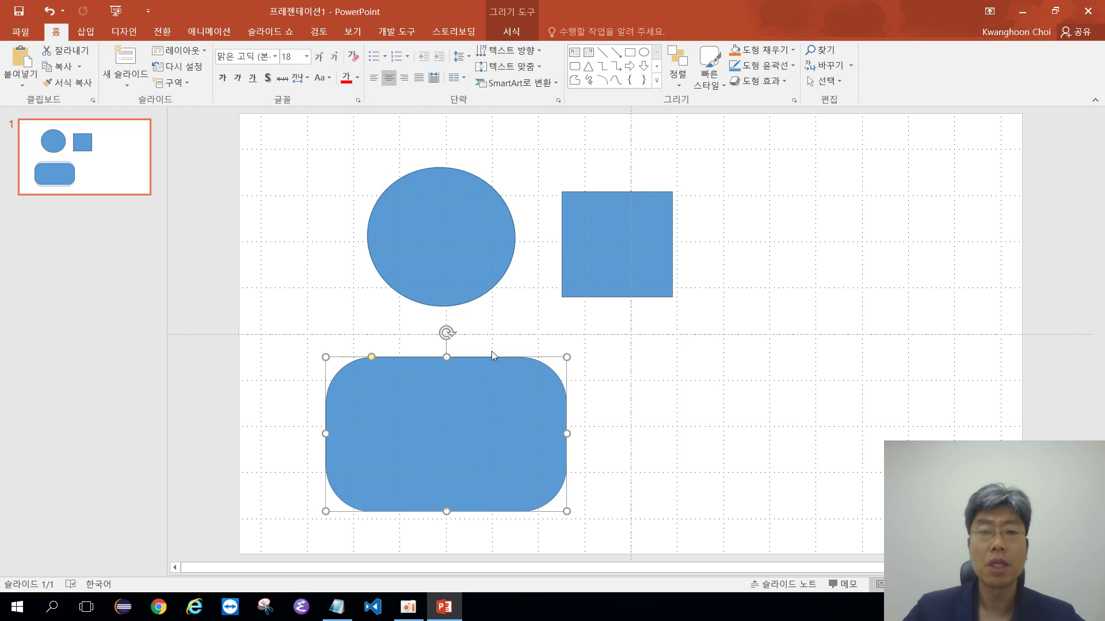
Step: Switch to the Notepad notes, append "(Shift 키)" to the rotation handle line and widen the window
key(alt+Tab)
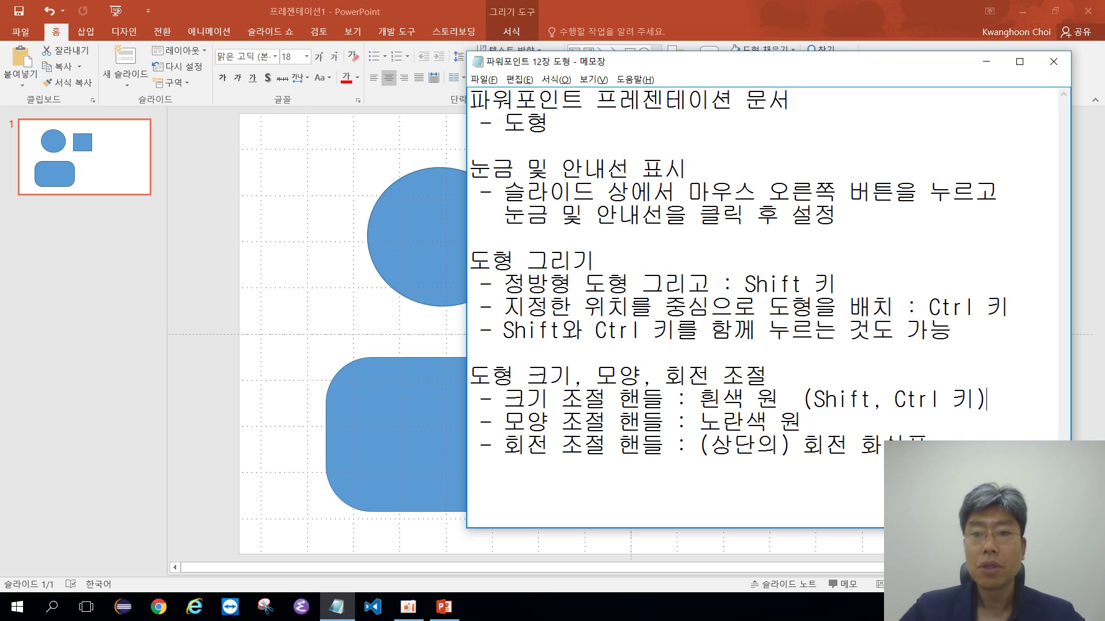
text((Shift 키))
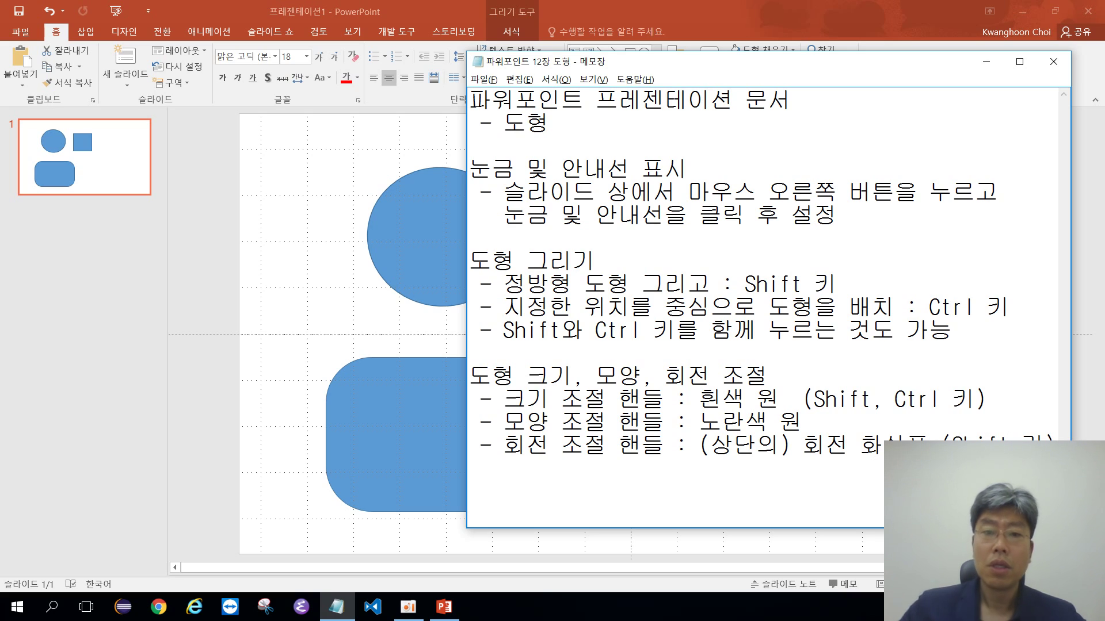
drag(1073, 367, 1091, 368)
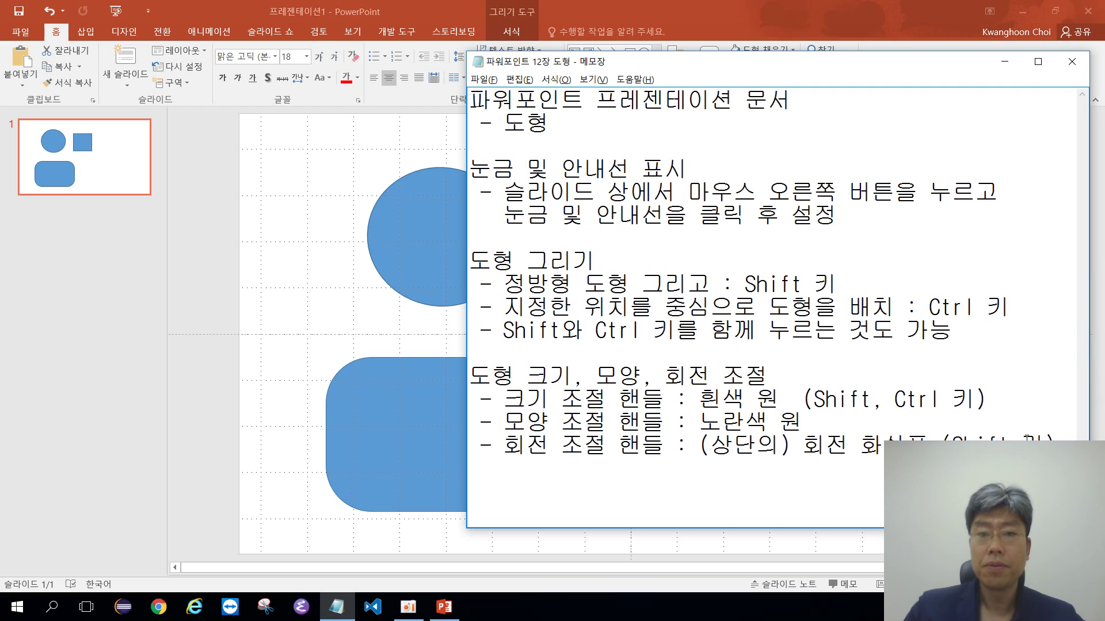
Step: Add a run of blank lines at the end of the notes
key(Return)
key(Return)
key(Return)
key(Return)
key(Return)
key(Return)
key(Return)
key(Return)
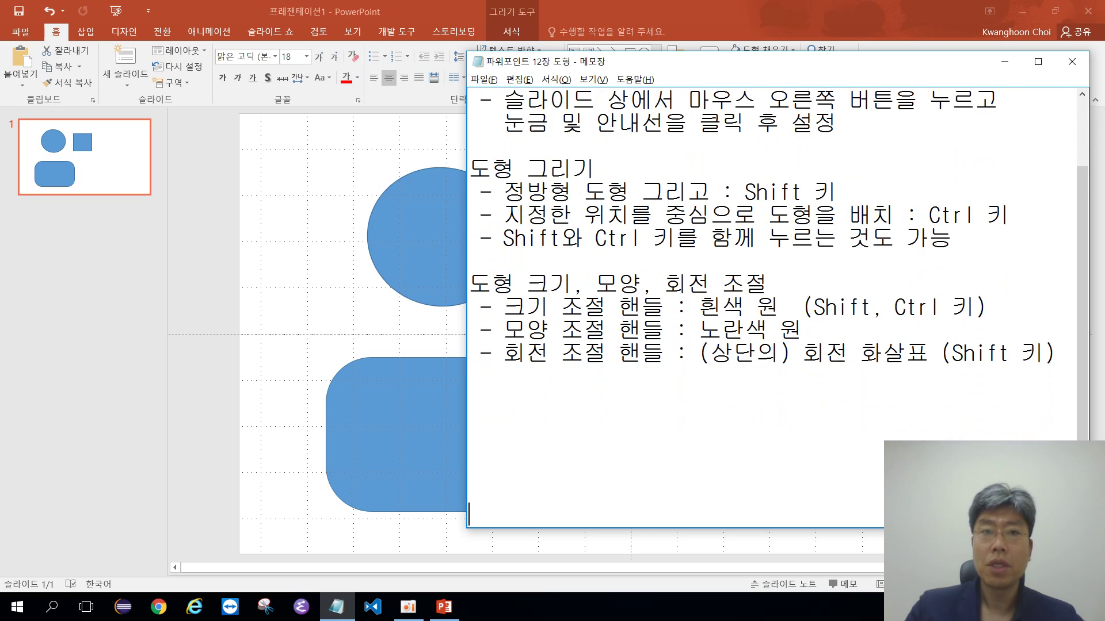
key(Return)
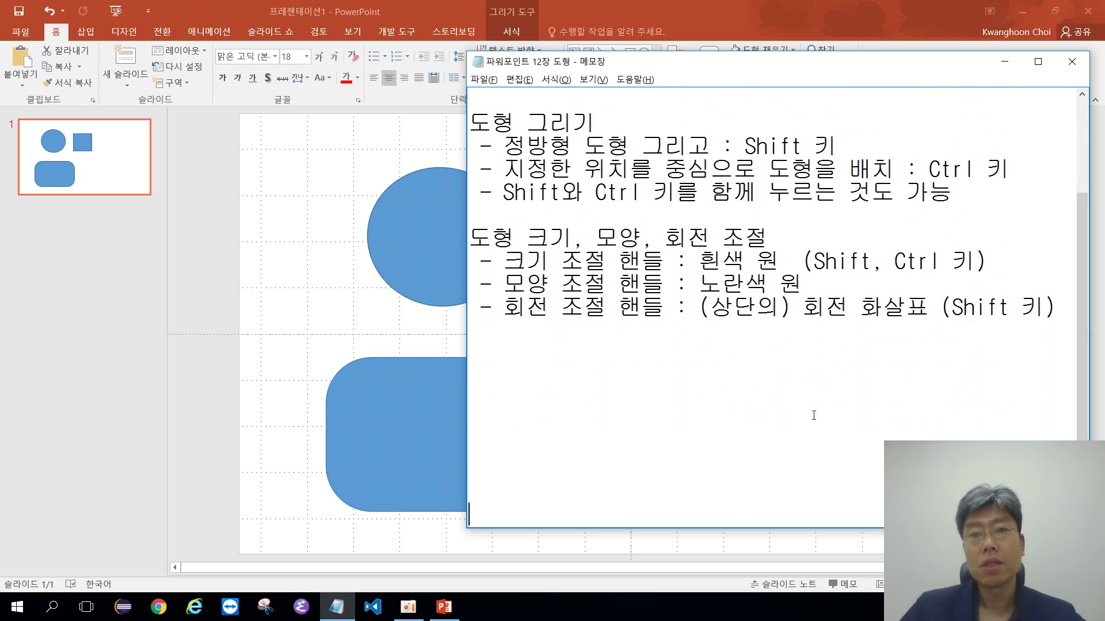
Step: Switch to PowerPoint and rotate the square beside the circle in fixed angle increments, ending a quarter turn counterclockwise
click(300, 194)
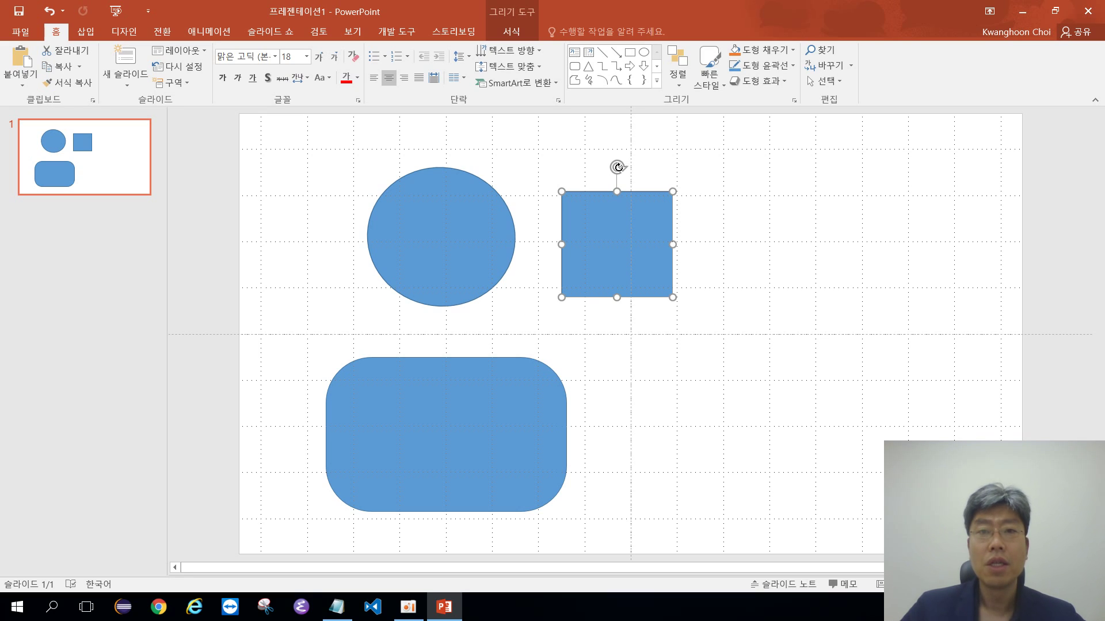
click(447, 227)
click(642, 229)
drag(616, 167, 616, 219)
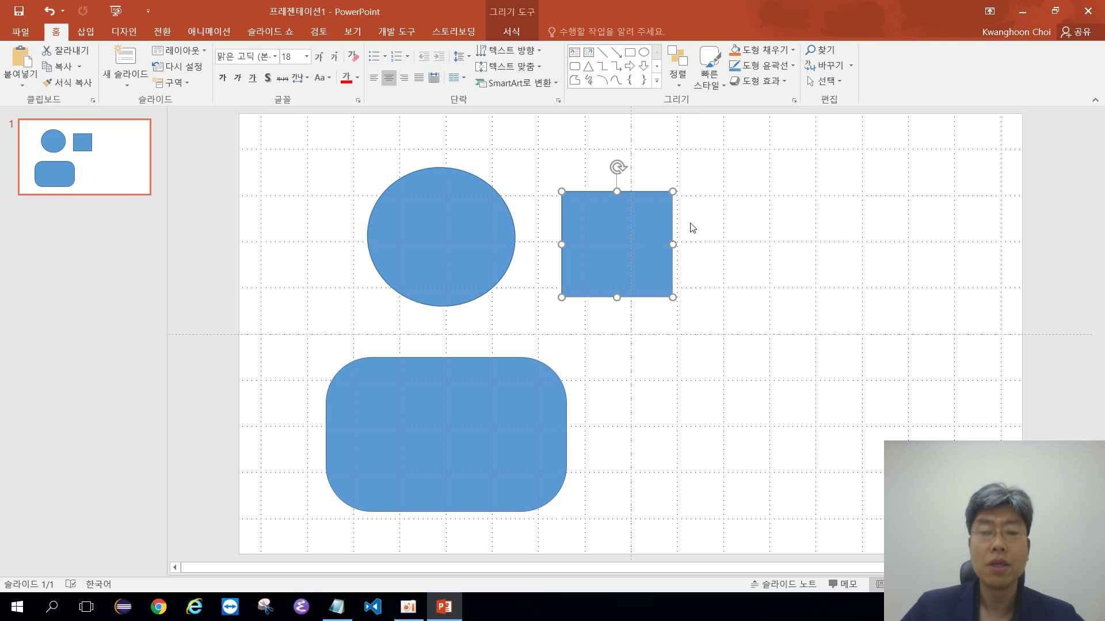
drag(615, 167, 621, 167)
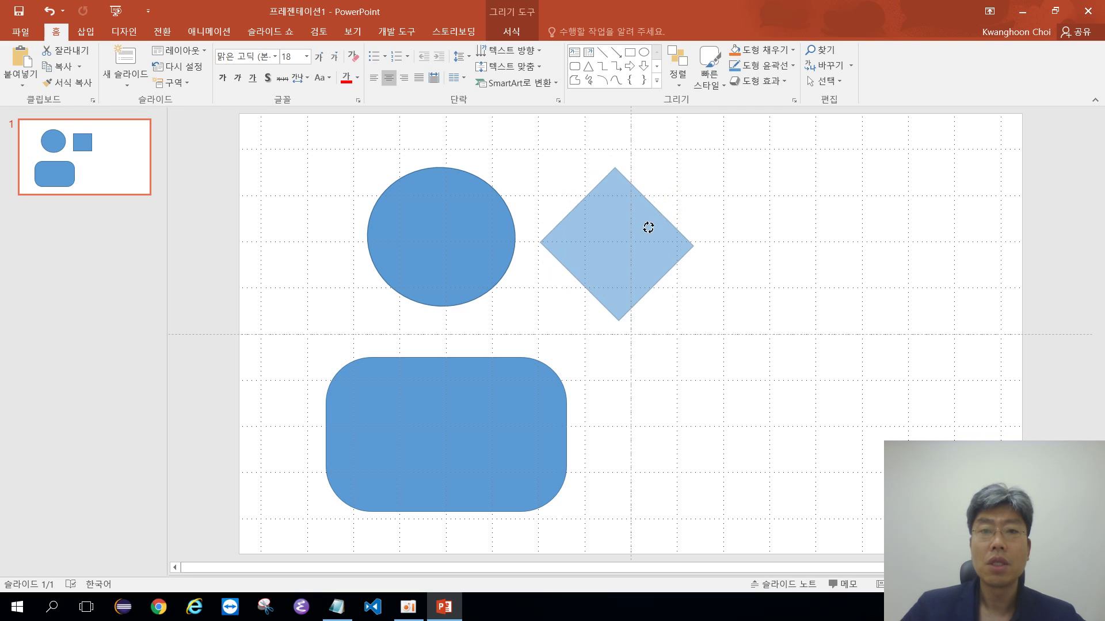
drag(671, 244, 618, 266)
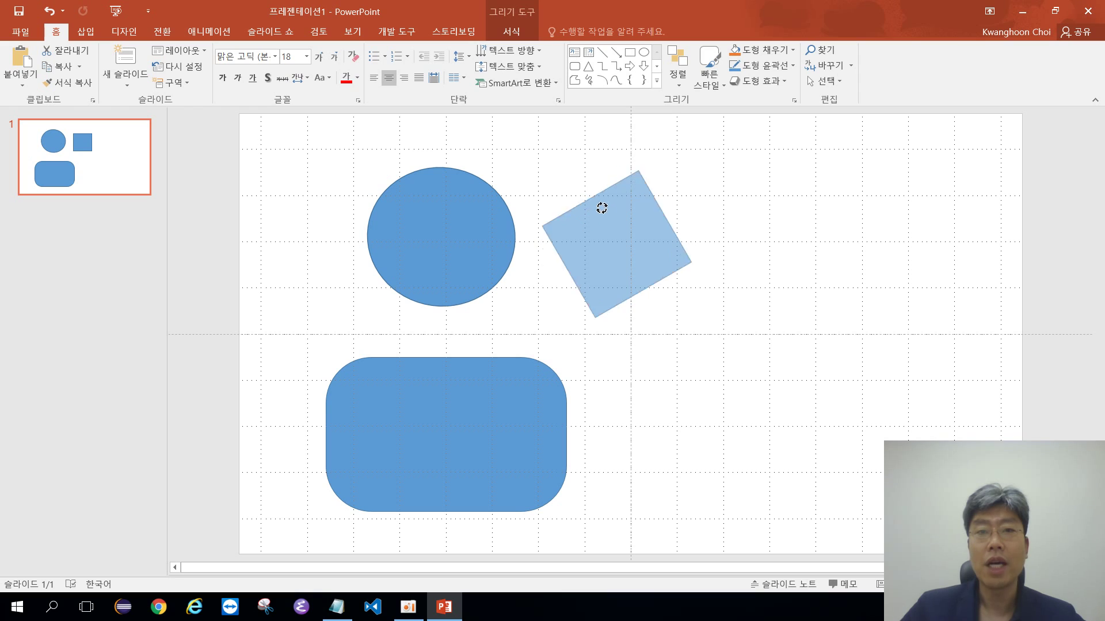
drag(645, 253, 604, 243)
Step: Switch to the Notepad notes and add the heading "도형 선택" with an empty "-" bullet line under it
key(alt+Tab)
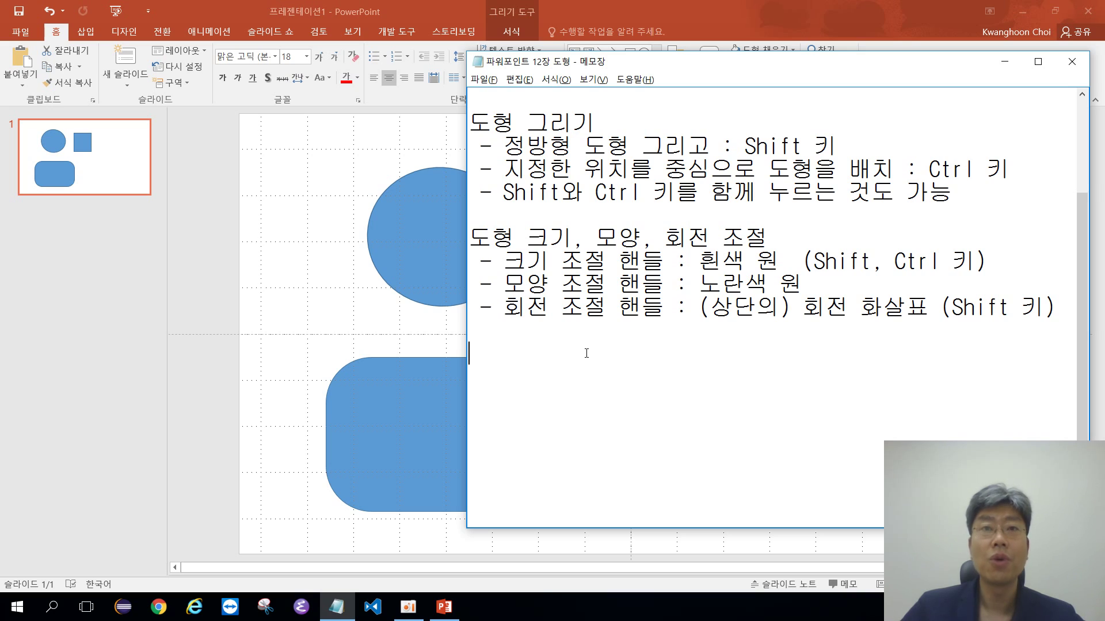
text(eh)
key(BackSpace)
key(BackSpace)
key(Hangul)
text(도)
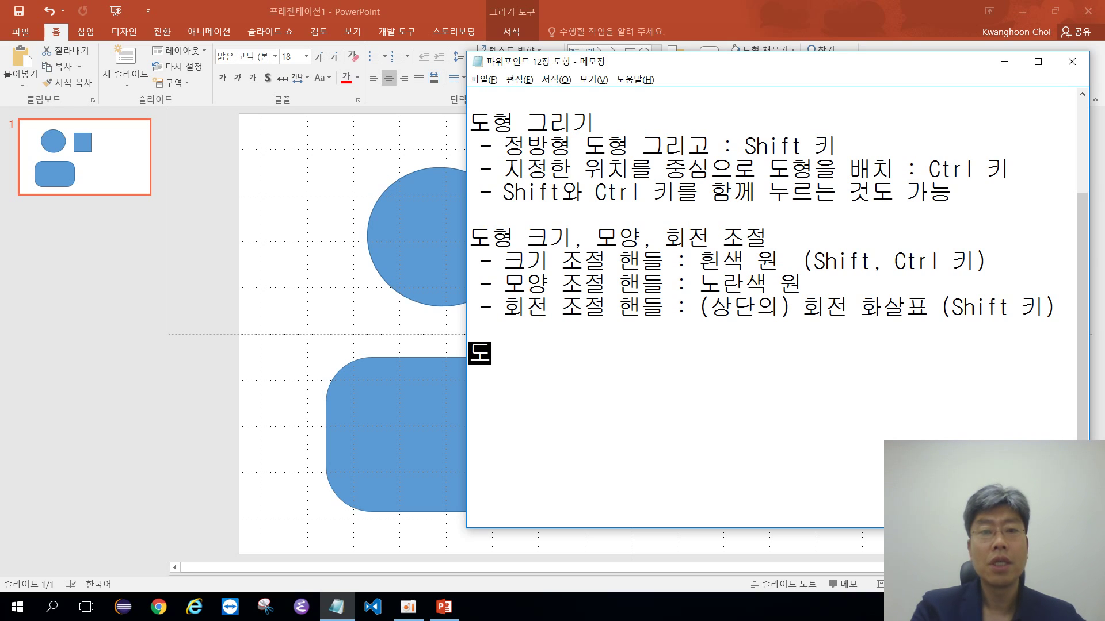
text(형 선택)
key(Return)
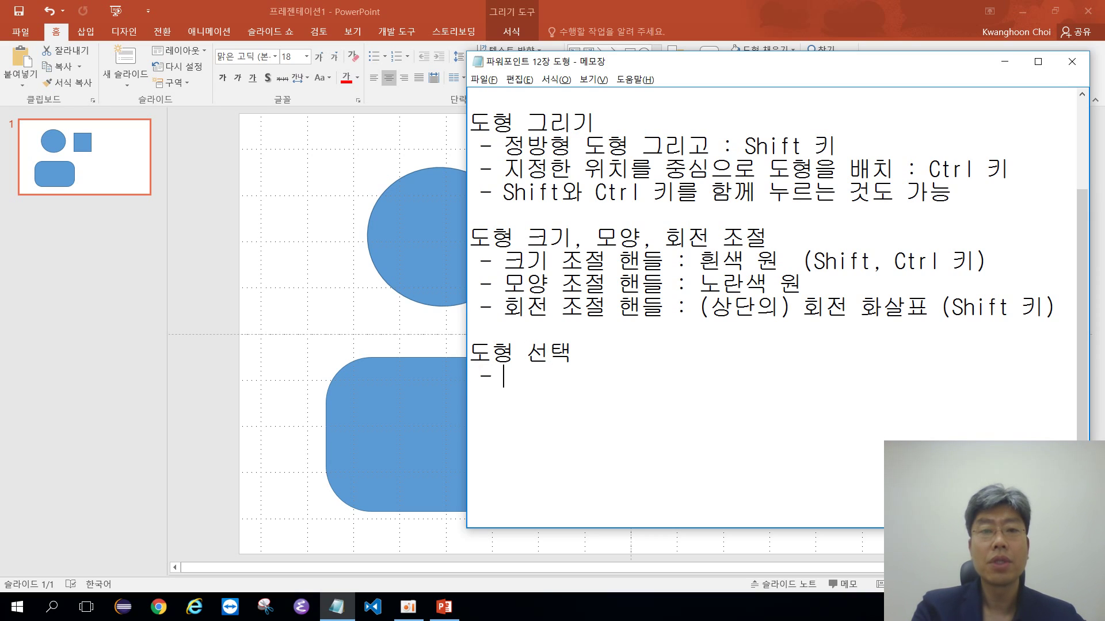
text(-)
Step: Switch to PowerPoint and delete the circle, square and rounded rectangle together from the slide
key(alt+Tab)
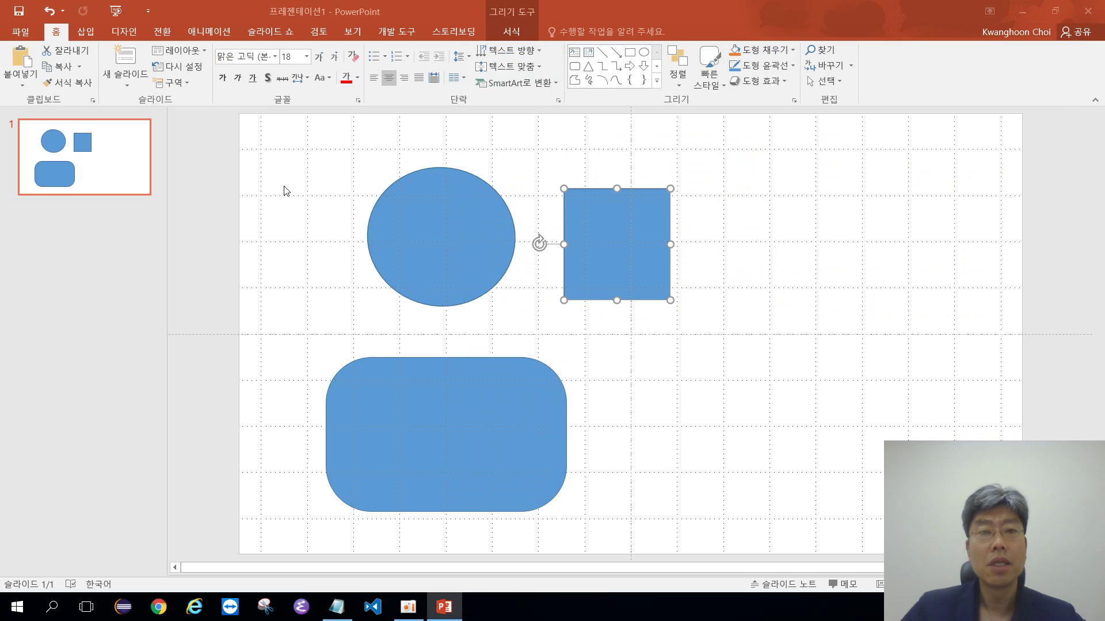
drag(297, 148, 847, 543)
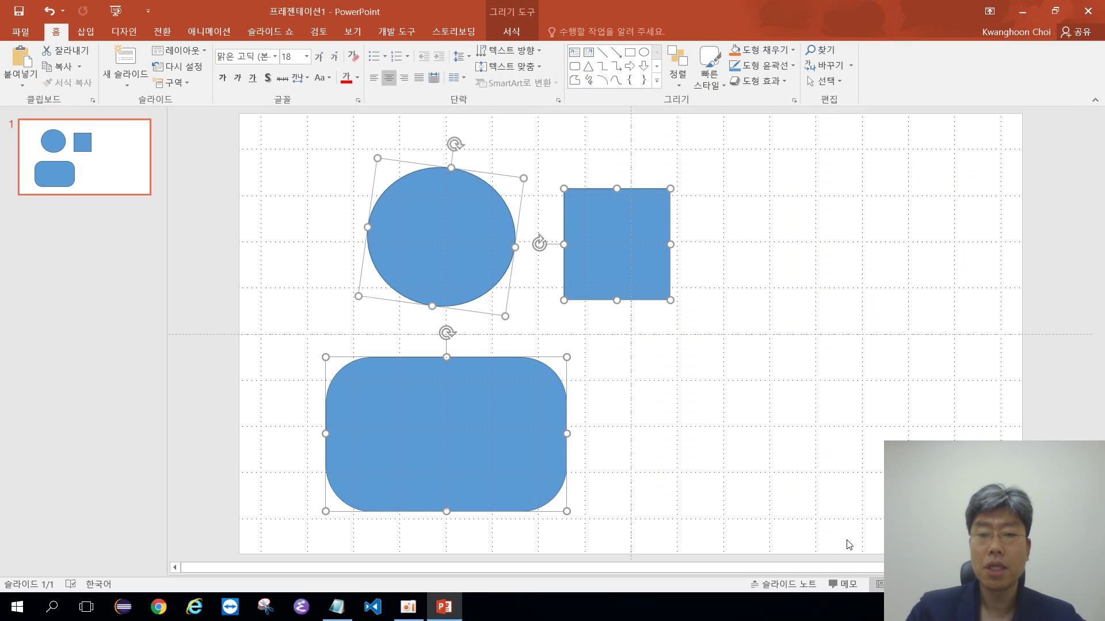
key(Delete)
key(alt+Tab)
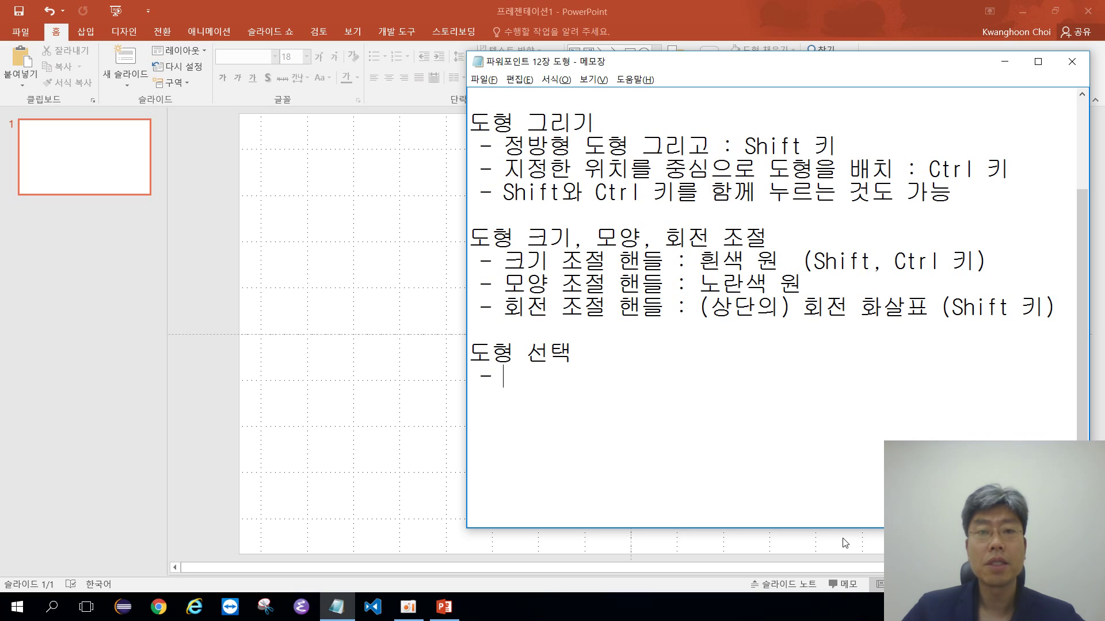
key(alt+Tab)
Step: Draw a square two grid cells wide near the slide's upper left and copy it into a row of four spaced one cell apart
click(630, 53)
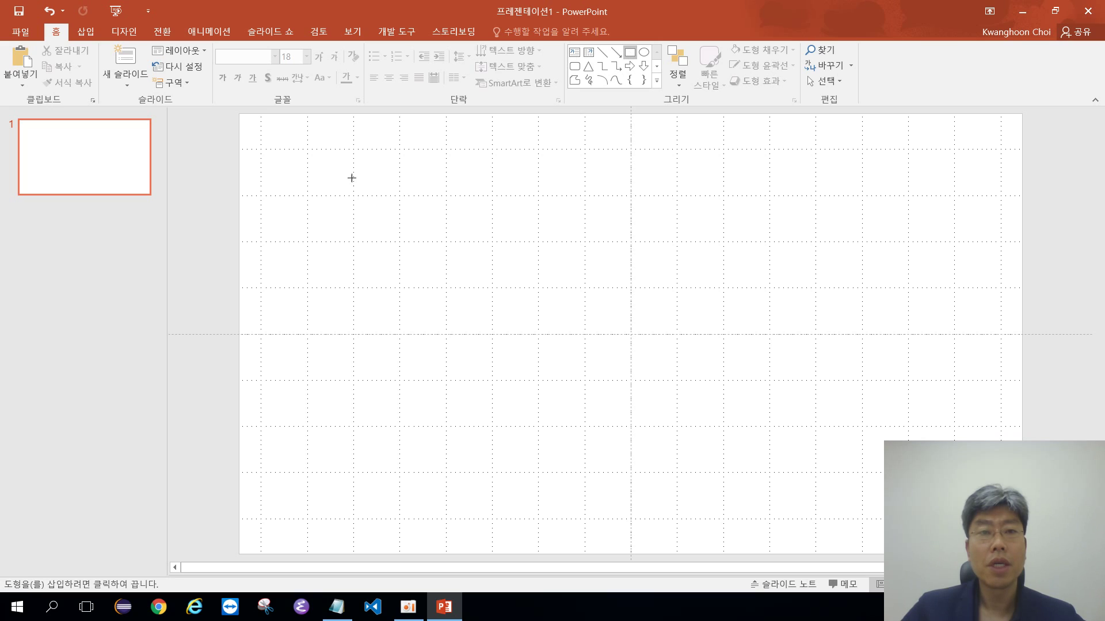
drag(355, 153, 446, 242)
drag(400, 153, 401, 149)
drag(399, 197, 811, 208)
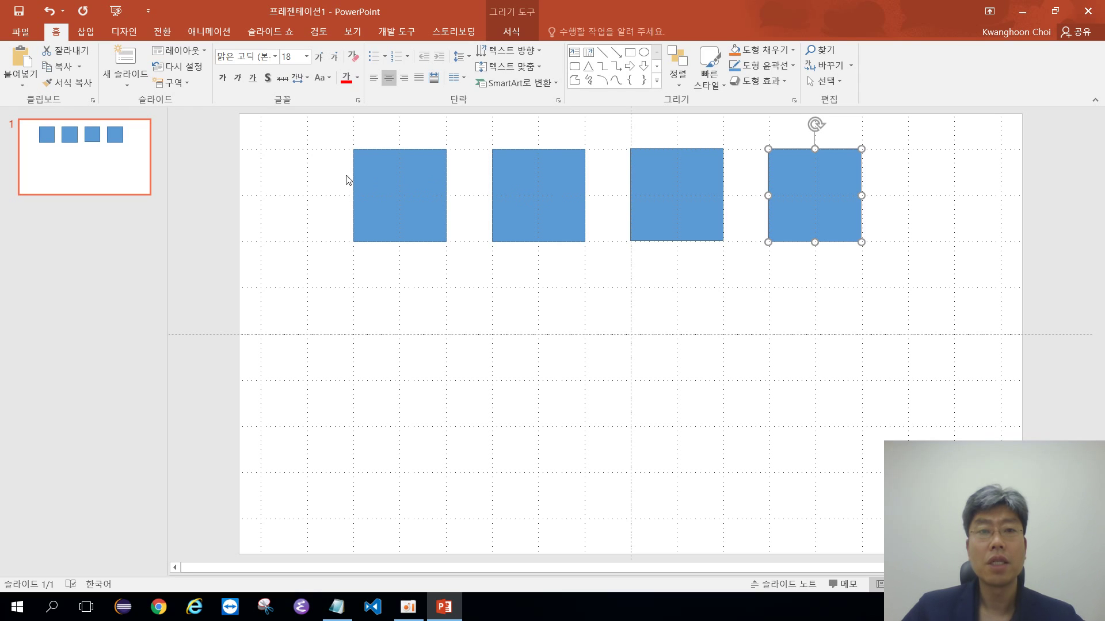
click(311, 207)
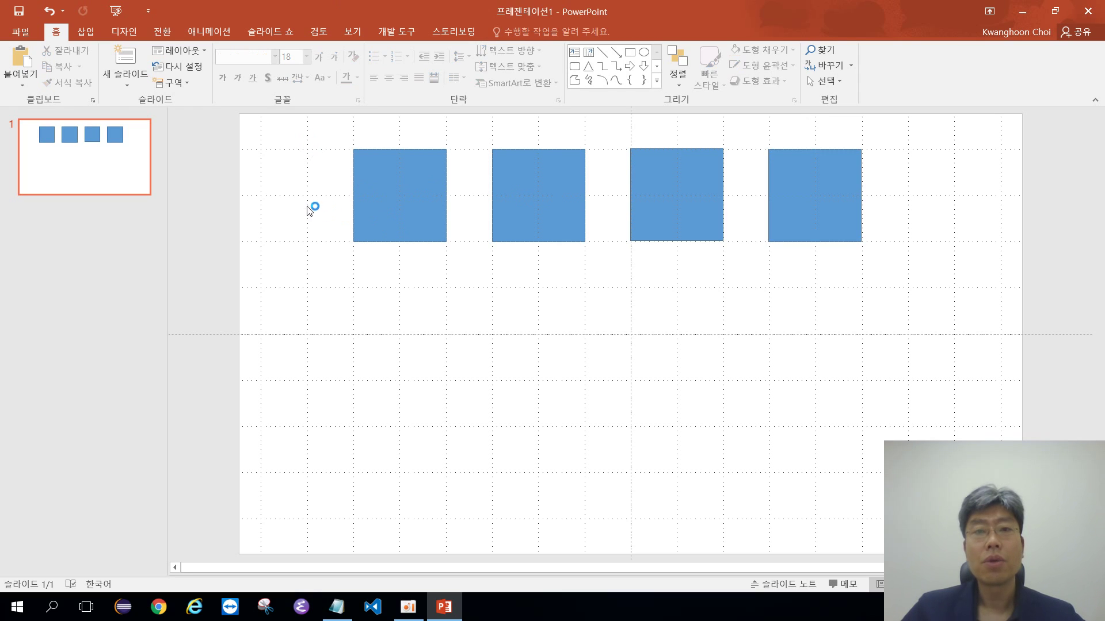